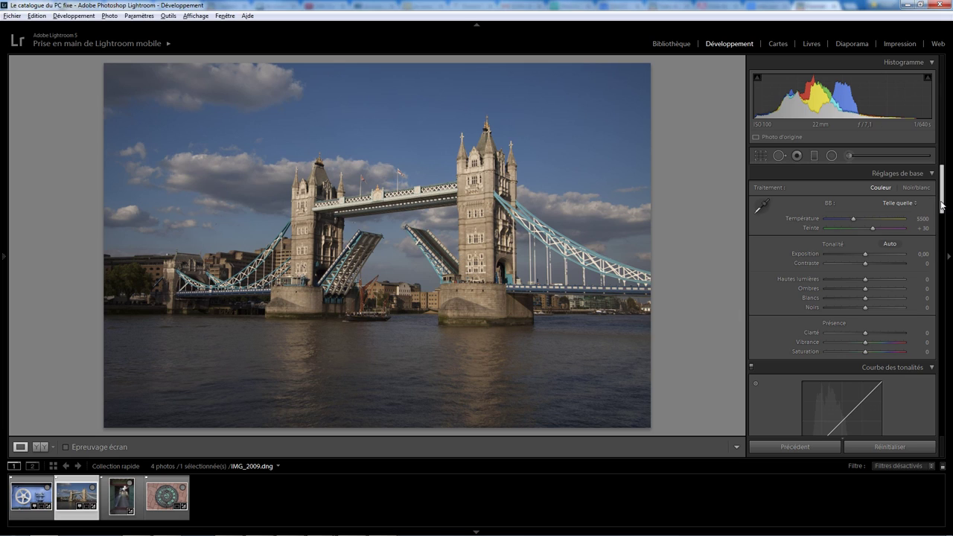
# Step: Preview the Tower Bridge photo in NB, return to TSL colour, and show Courbe des tonalités
pyautogui.moveTo(945, 206); pyautogui.dragTo(945, 230)
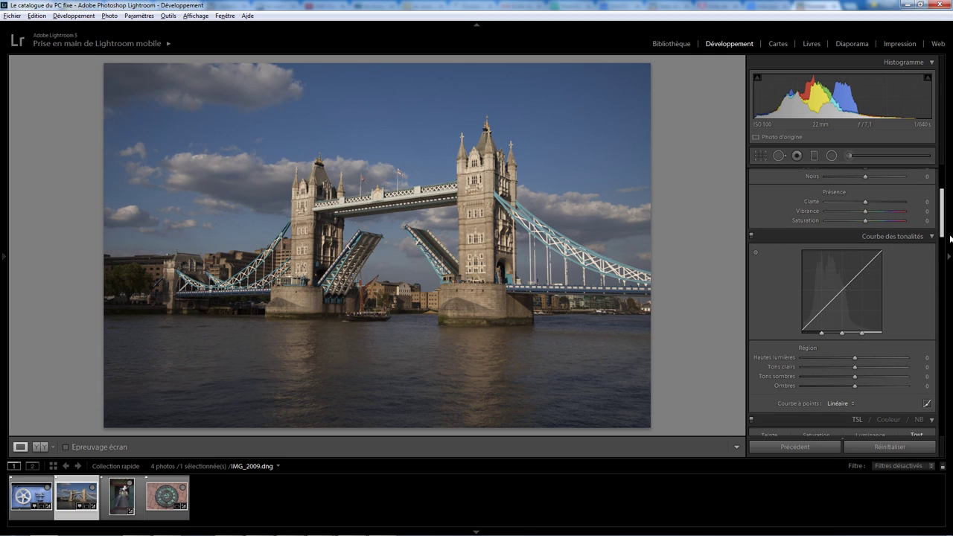
pyautogui.scroll(-2, 943, 233)
pyautogui.scroll(-2, 879, 233)
pyautogui.scroll(-2, 799, 233)
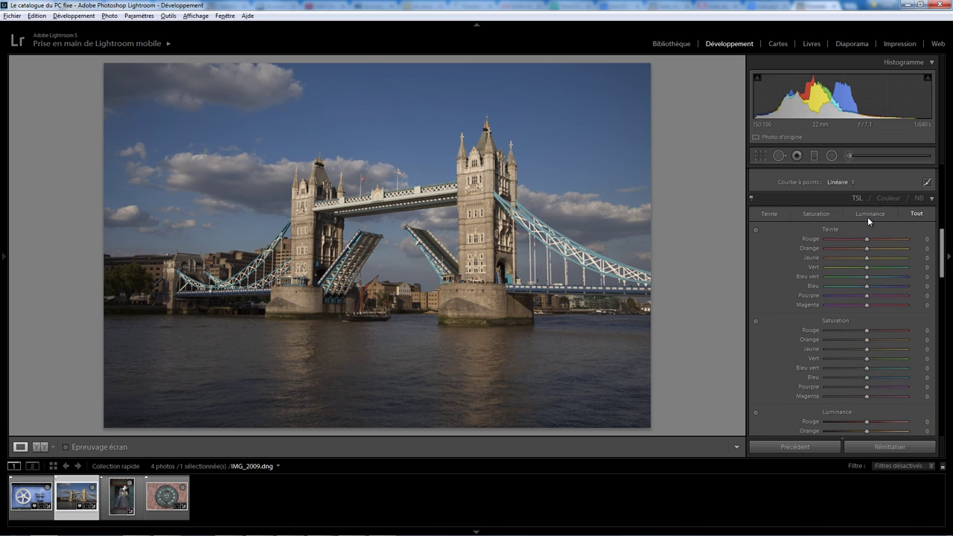
pyautogui.click(920, 199)
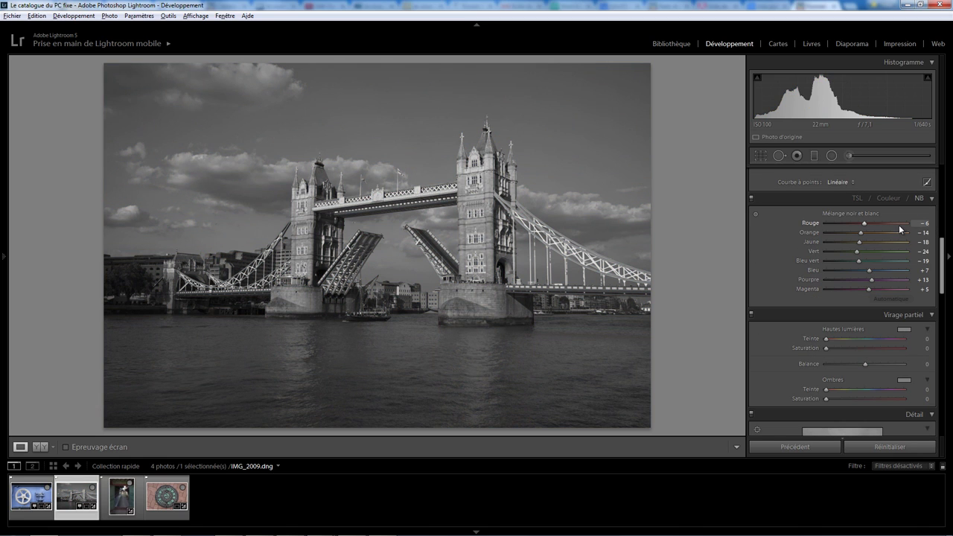
pyautogui.click(855, 197)
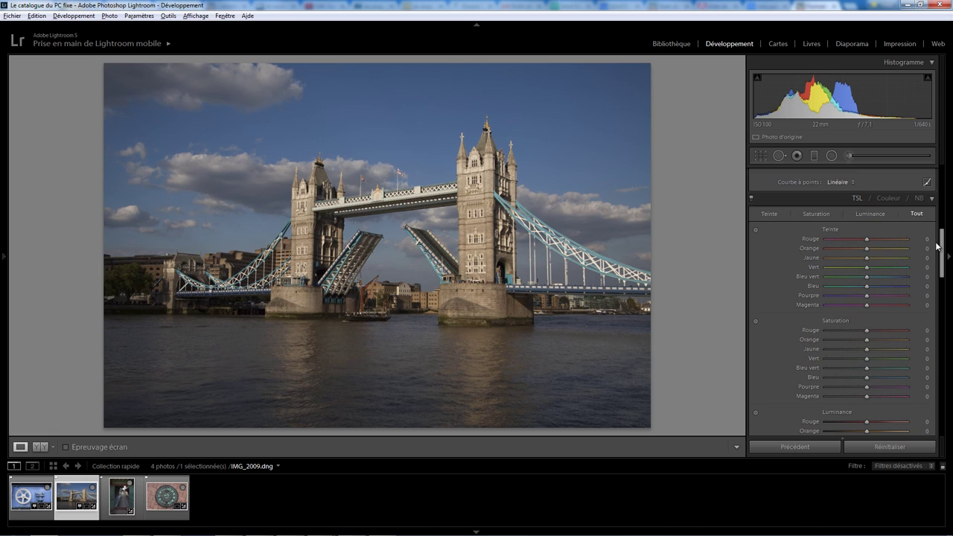
pyautogui.moveTo(943, 238)
pyautogui.mouseDown()
pyautogui.moveTo(943, 197)
pyautogui.moveTo(943, 219)
pyautogui.mouseUp()
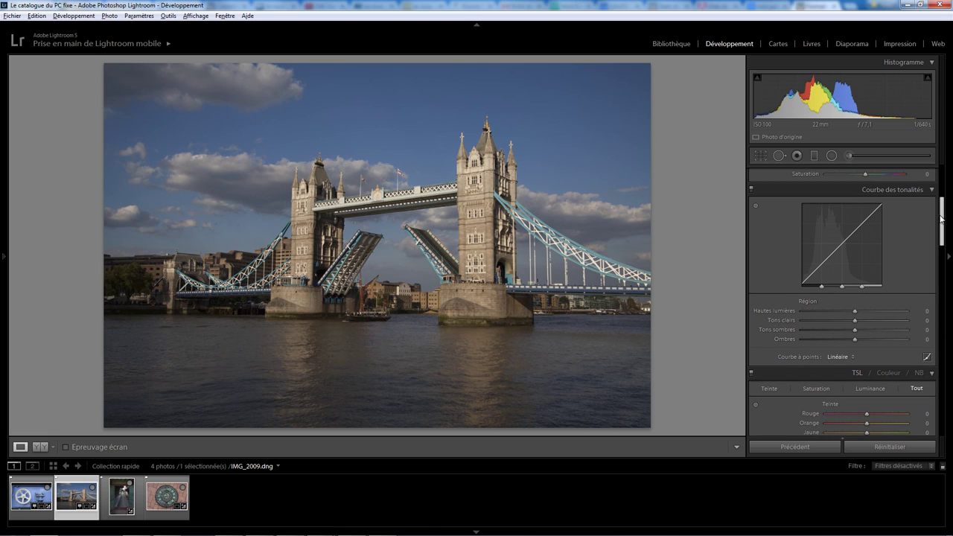
pyautogui.click(755, 206)
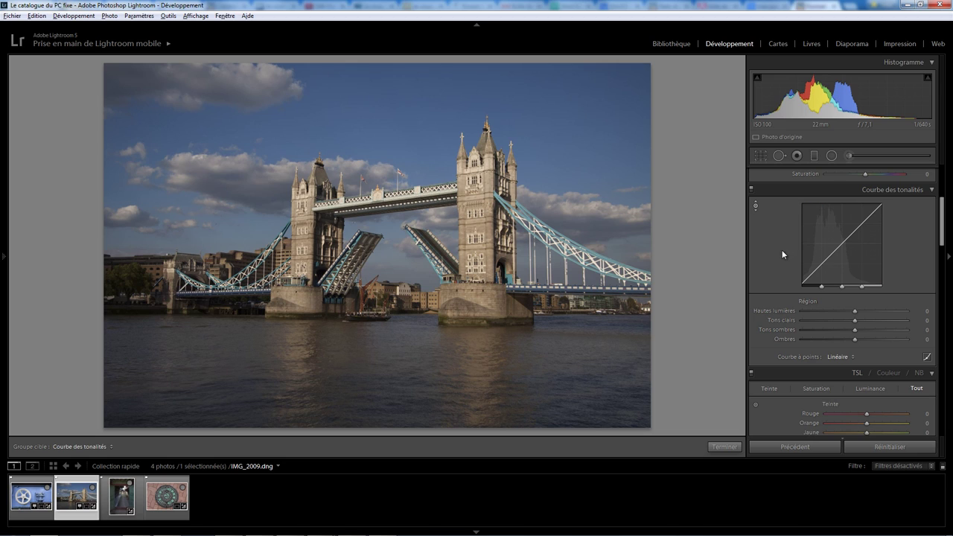
pyautogui.click(755, 206)
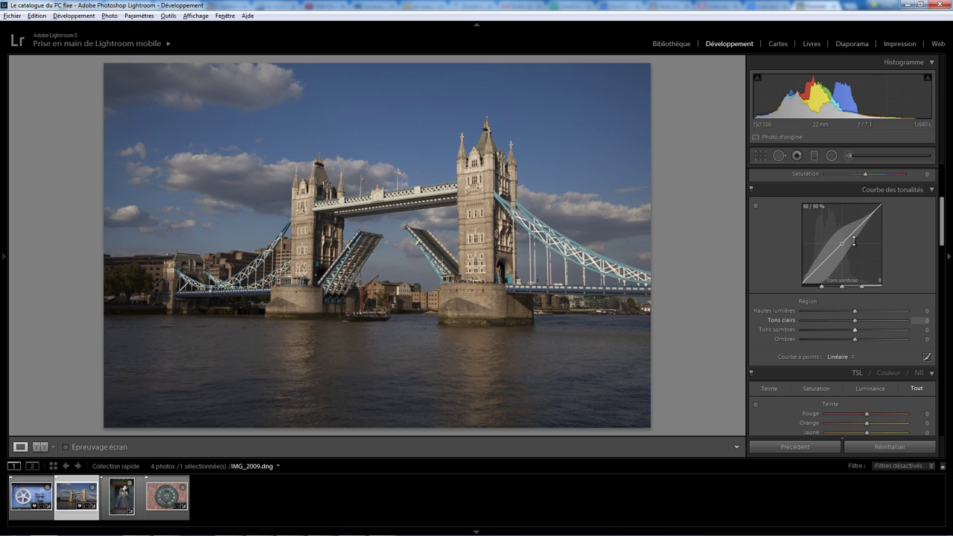
pyautogui.moveTo(868, 231)
pyautogui.mouseDown()
pyautogui.moveTo(868, 281)
pyautogui.moveTo(853, 207)
pyautogui.mouseUp()
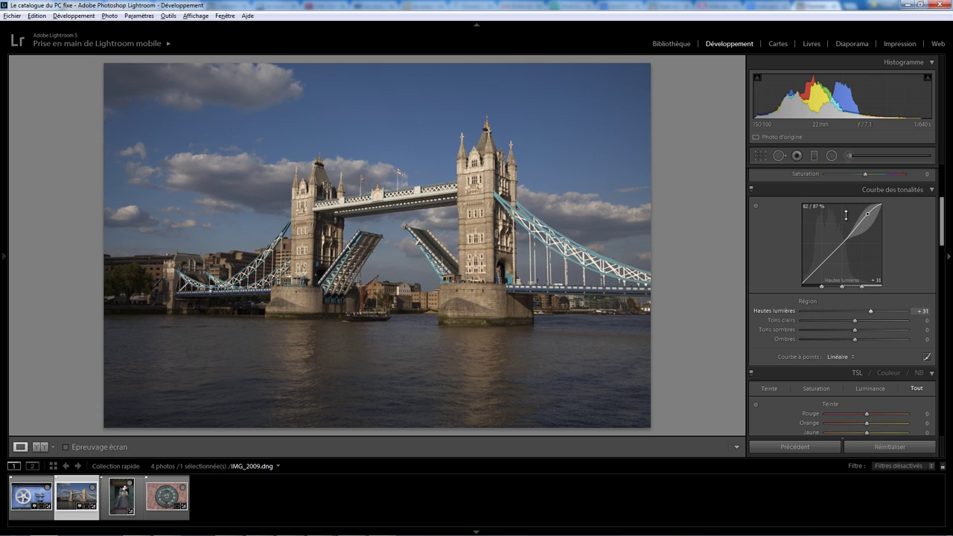
pyautogui.doubleClick(880, 308)
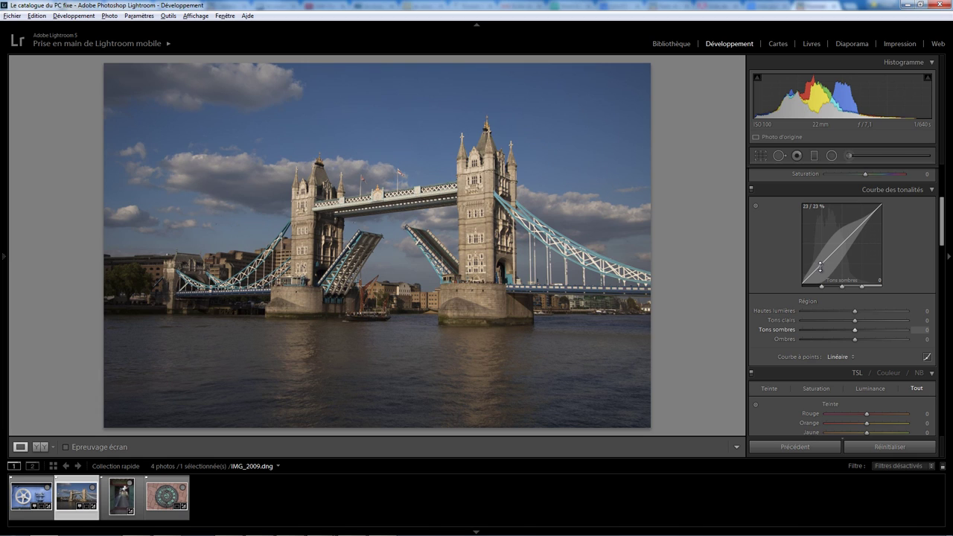
pyautogui.moveTo(818, 267)
pyautogui.mouseDown()
pyautogui.moveTo(815, 251)
pyautogui.moveTo(819, 266)
pyautogui.mouseUp()
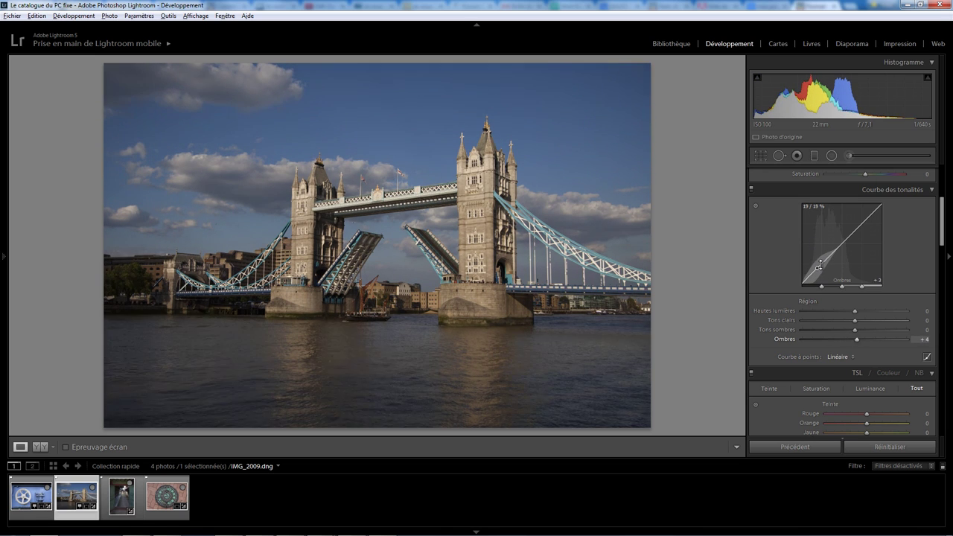
pyautogui.moveTo(857, 339); pyautogui.dragTo(862, 340)
pyautogui.doubleClick(862, 339)
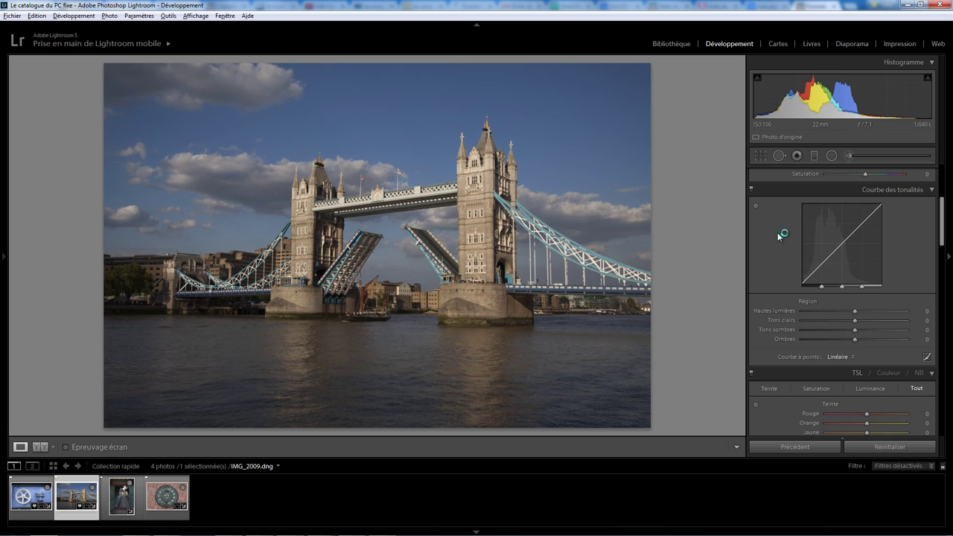
# Step: Test brightening Tons clairs to about +21 on the photo, then reset them to 0
pyautogui.click(757, 205)
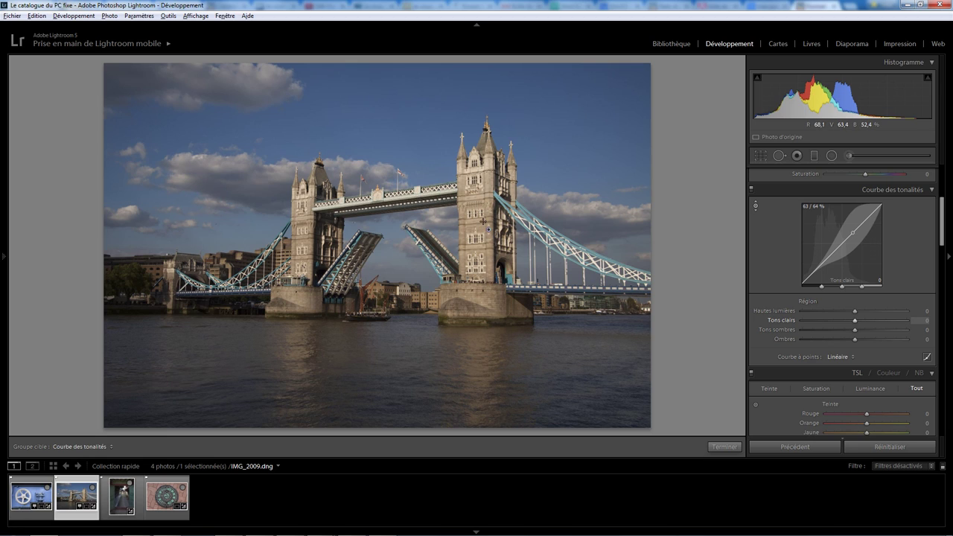
pyautogui.moveTo(478, 221); pyautogui.dragTo(481, 214)
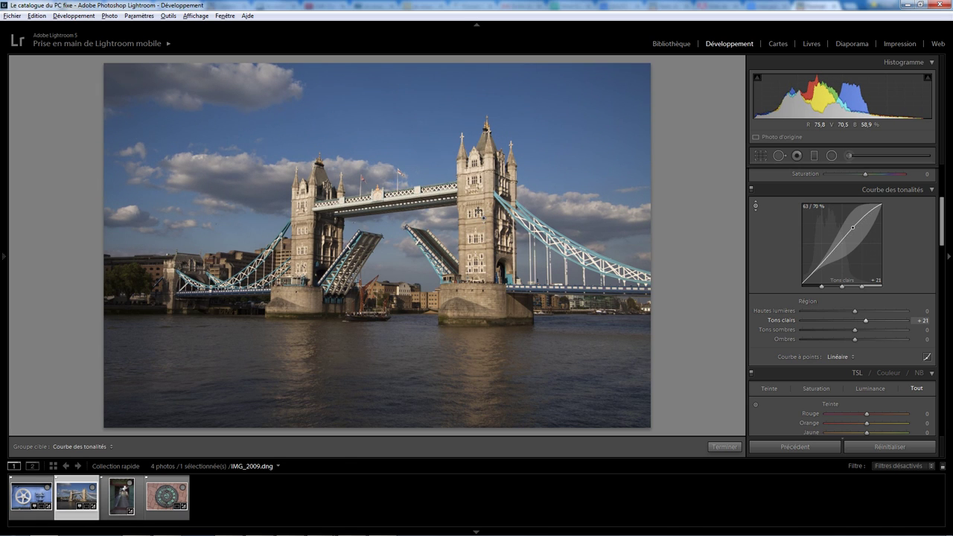
pyautogui.moveTo(479, 213)
pyautogui.mouseDown()
pyautogui.moveTo(484, 192)
pyautogui.moveTo(488, 242)
pyautogui.moveTo(491, 210)
pyautogui.mouseUp()
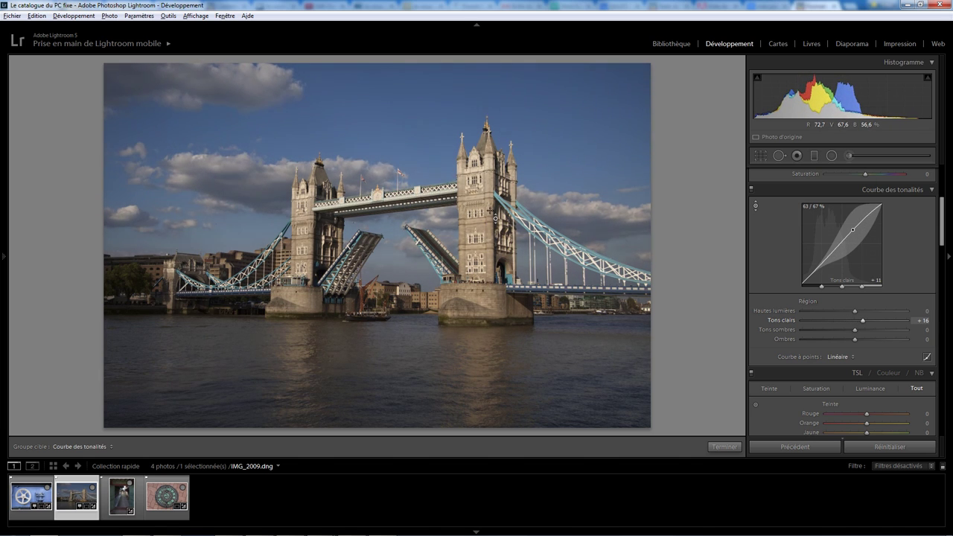
pyautogui.moveTo(491, 211)
pyautogui.mouseDown()
pyautogui.moveTo(492, 228)
pyautogui.moveTo(494, 203)
pyautogui.mouseUp()
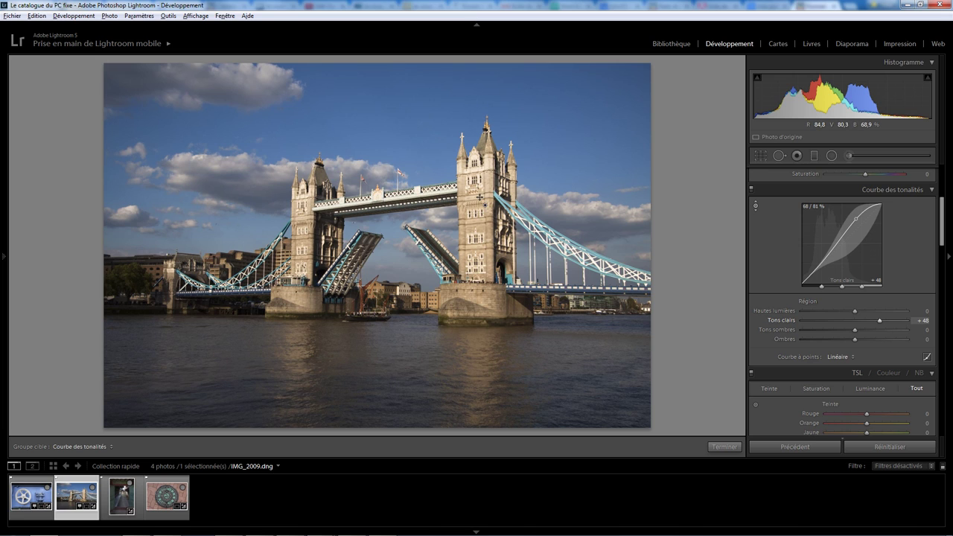
pyautogui.doubleClick(880, 321)
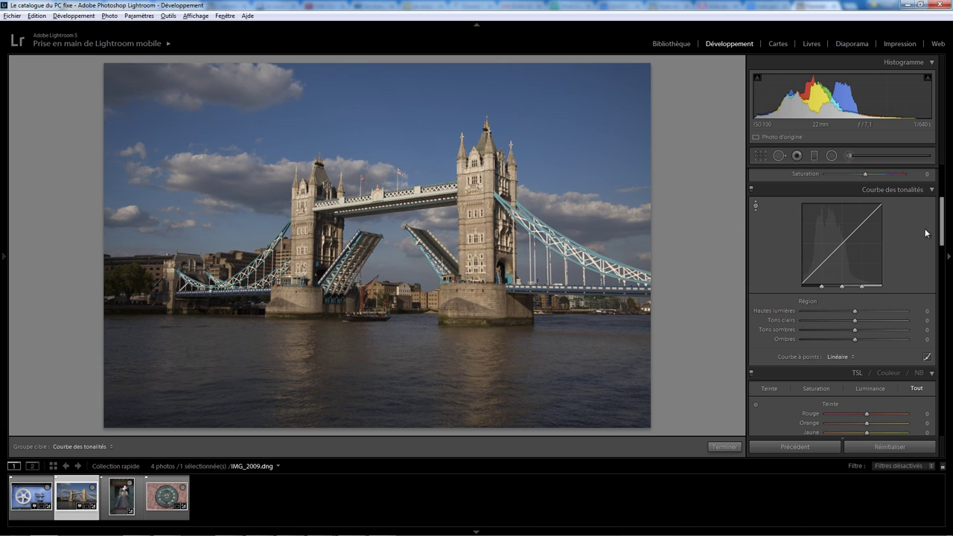
# Step: With on-photo Luminance, set Orange +52, Yellow +43 on the stonework and Blue −20 on the sky
pyautogui.moveTo(943, 233); pyautogui.dragTo(942, 287)
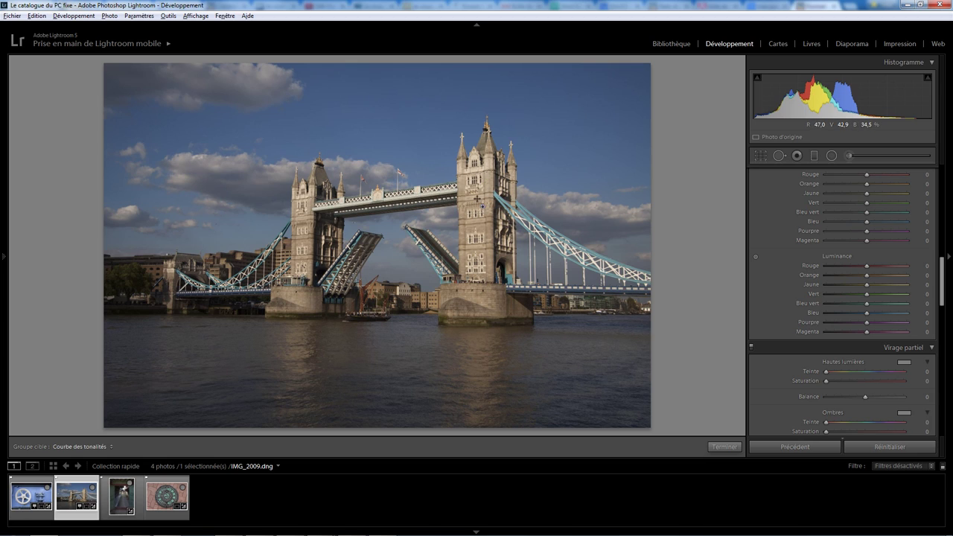
pyautogui.click(757, 256)
pyautogui.moveTo(477, 220)
pyautogui.mouseDown()
pyautogui.moveTo(490, 165)
pyautogui.moveTo(496, 215)
pyautogui.moveTo(496, 184)
pyautogui.mouseUp()
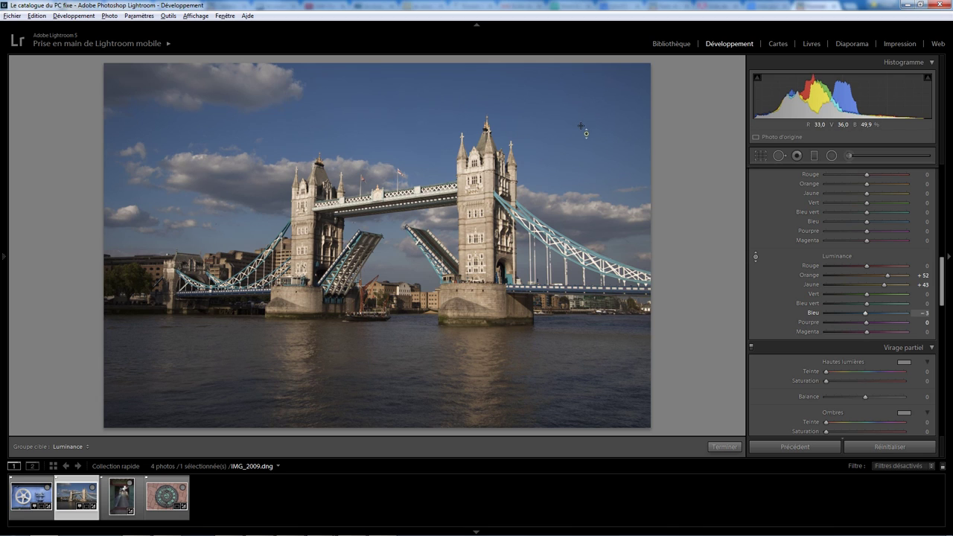
pyautogui.moveTo(582, 119); pyautogui.dragTo(583, 130)
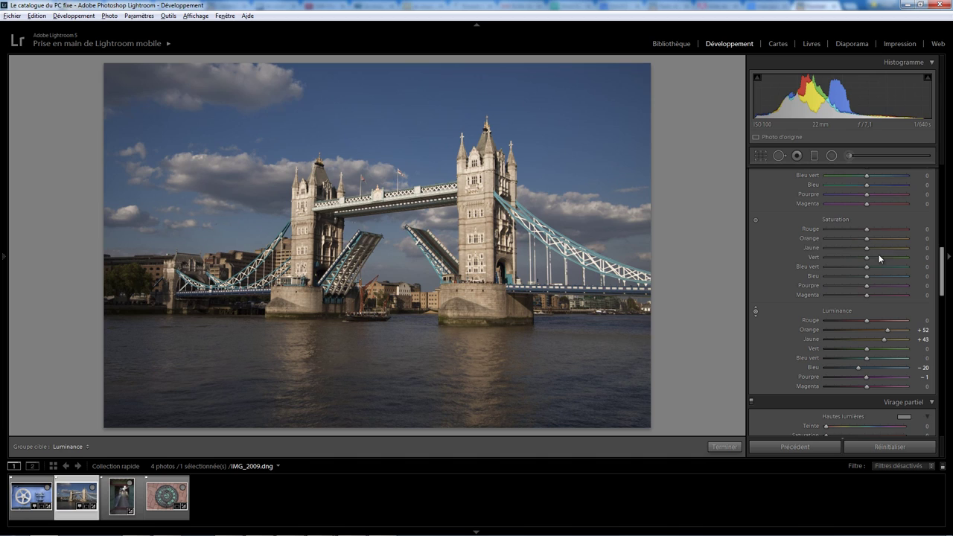
# Step: Boost the sky's blue saturation on the photo, then pull Bleu back to +1
pyautogui.click(756, 220)
pyautogui.moveTo(575, 135); pyautogui.dragTo(575, 89)
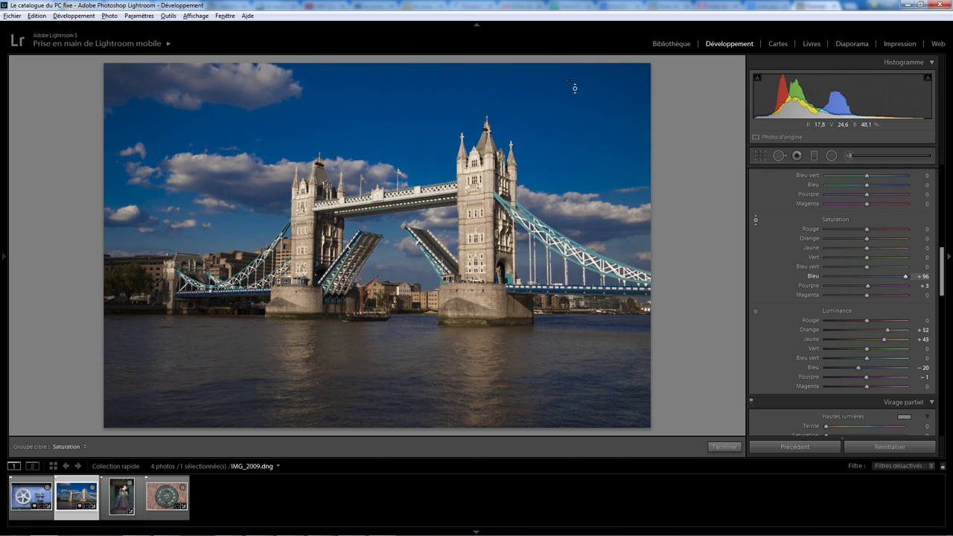
pyautogui.moveTo(575, 97)
pyautogui.mouseDown()
pyautogui.moveTo(586, 193)
pyautogui.moveTo(588, 141)
pyautogui.mouseUp()
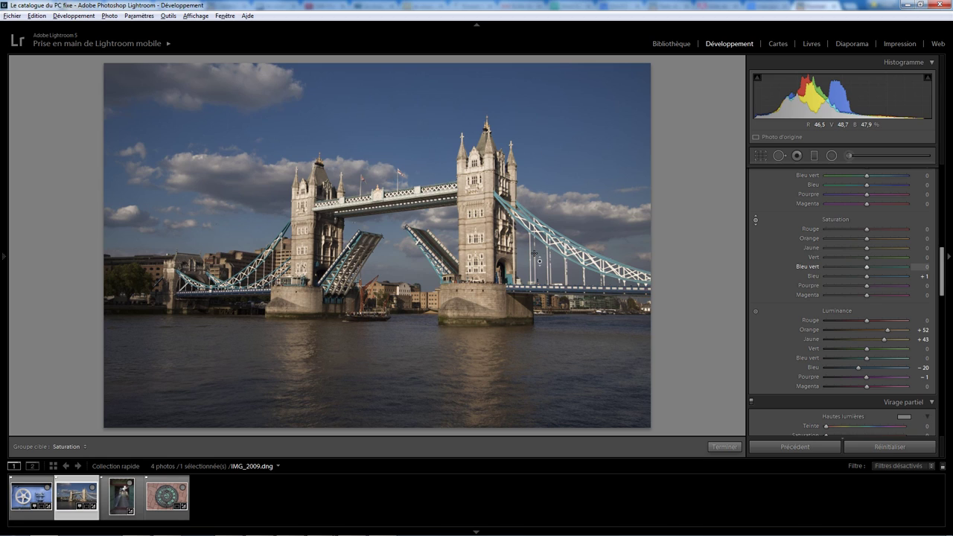
# Step: Open IMG_5681.CR2, convert it to NB, and show the Avant/Après comparison
pyautogui.press('Escape')
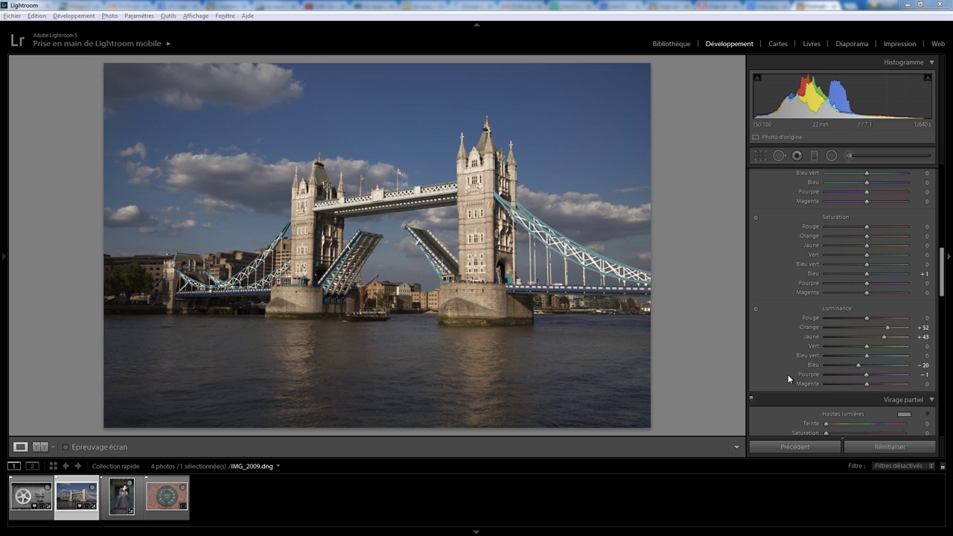
pyautogui.click(166, 496)
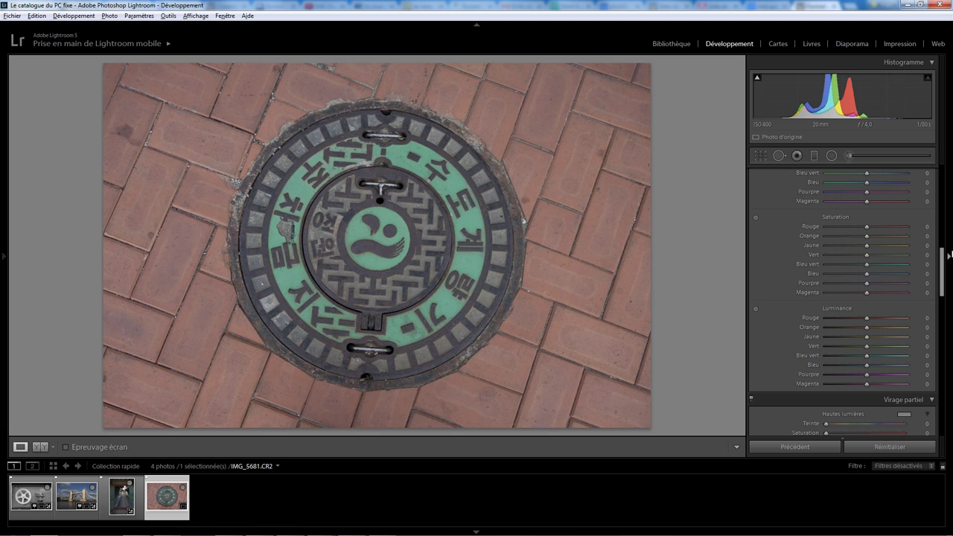
pyautogui.moveTo(944, 267); pyautogui.dragTo(943, 238)
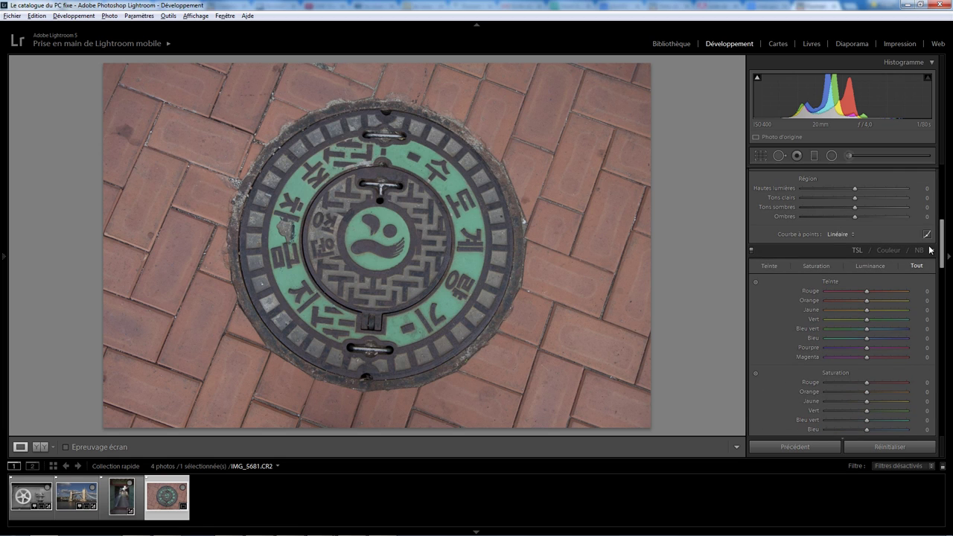
pyautogui.click(919, 251)
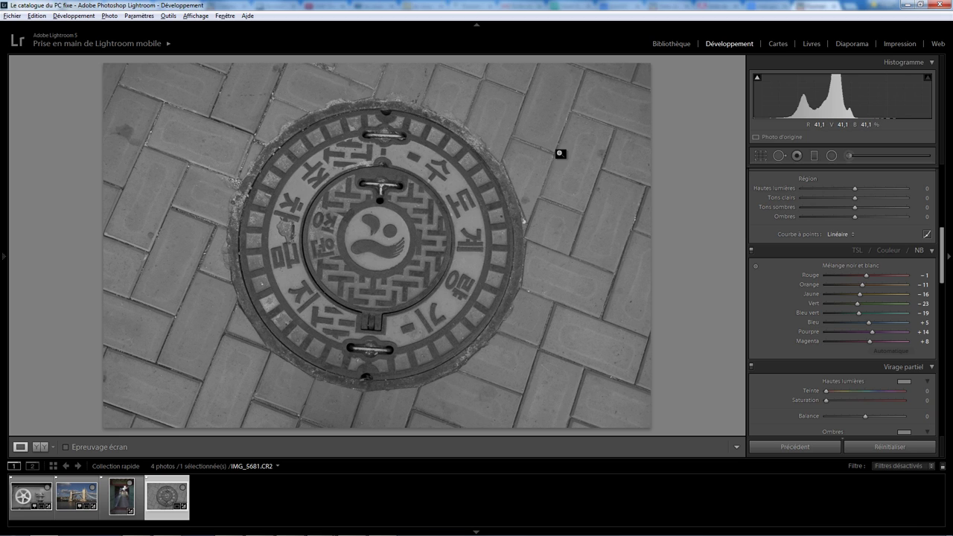
pyautogui.click(38, 447)
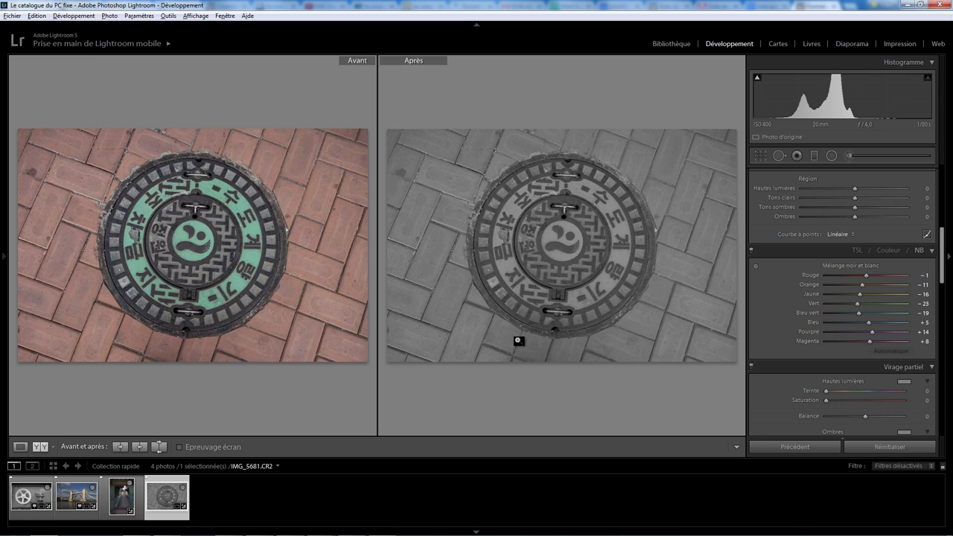
# Step: Lighten the teal ring to Bleu vert +100 and the bricks to Orange +50, Rouge +17
pyautogui.click(756, 266)
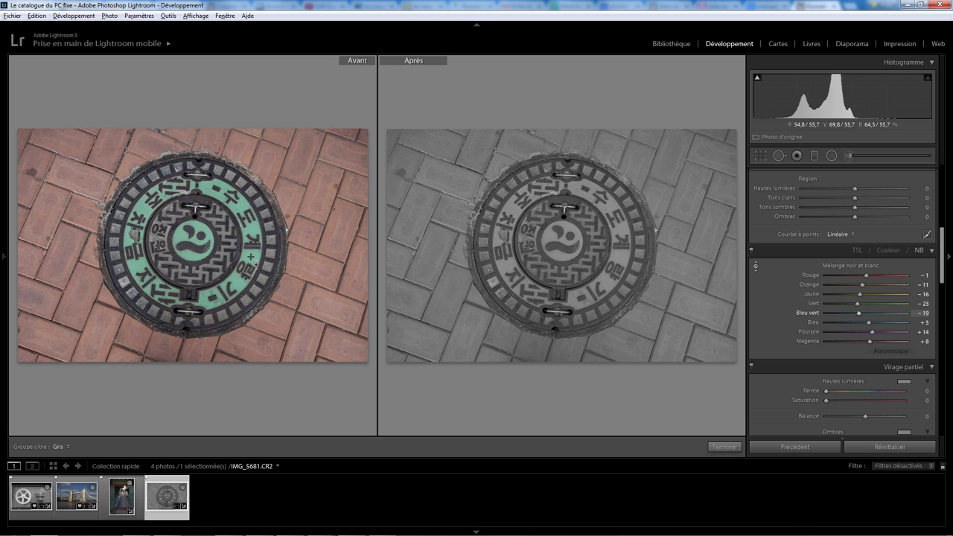
pyautogui.moveTo(251, 257); pyautogui.dragTo(249, 125)
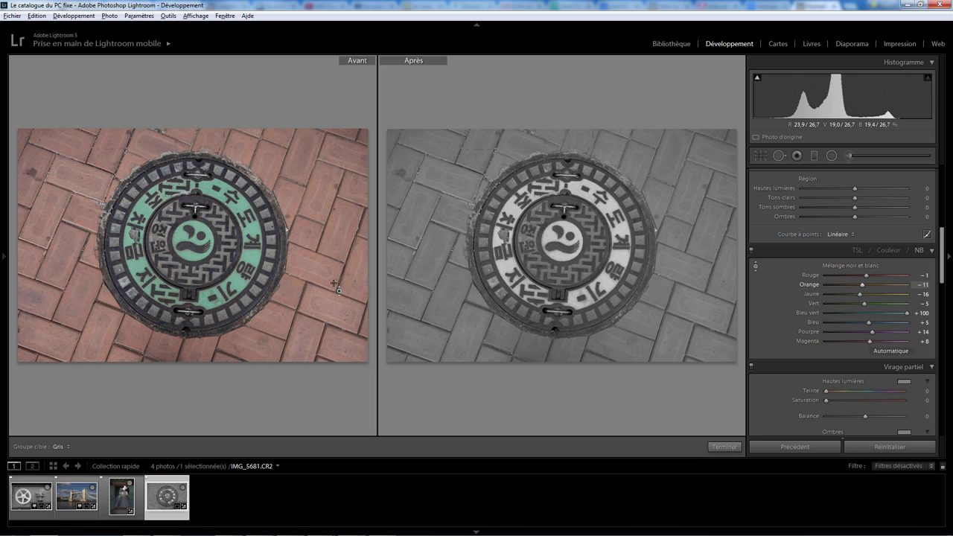
pyautogui.moveTo(330, 259); pyautogui.dragTo(330, 244)
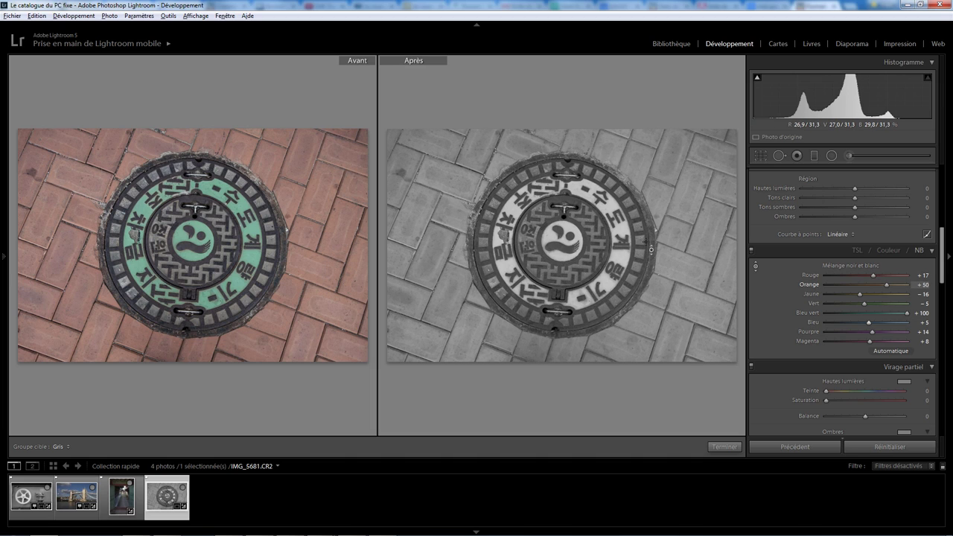
# Step: Raise Contraste to +44 and Clarté to +58 in Réglages de base
pyautogui.moveTo(942, 261); pyautogui.dragTo(942, 198)
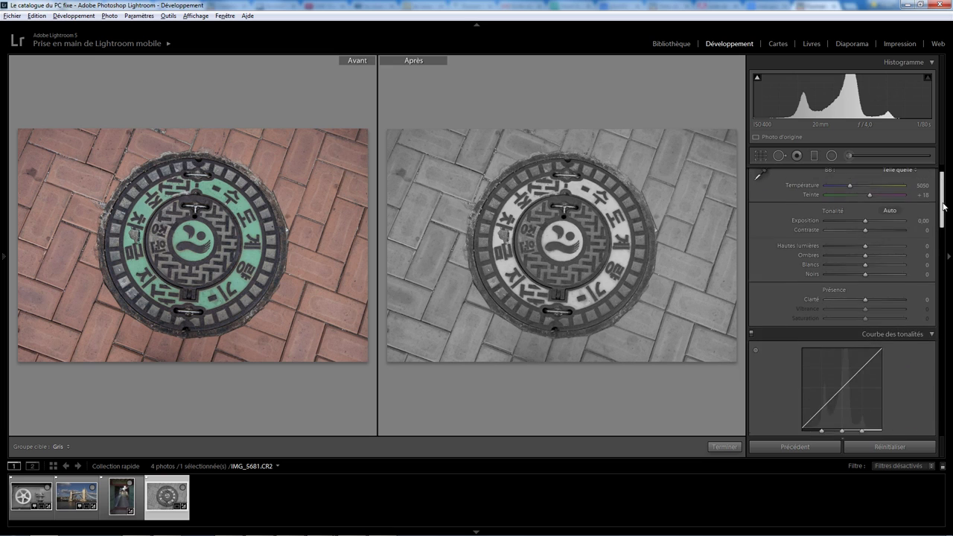
pyautogui.moveTo(866, 263); pyautogui.dragTo(882, 263)
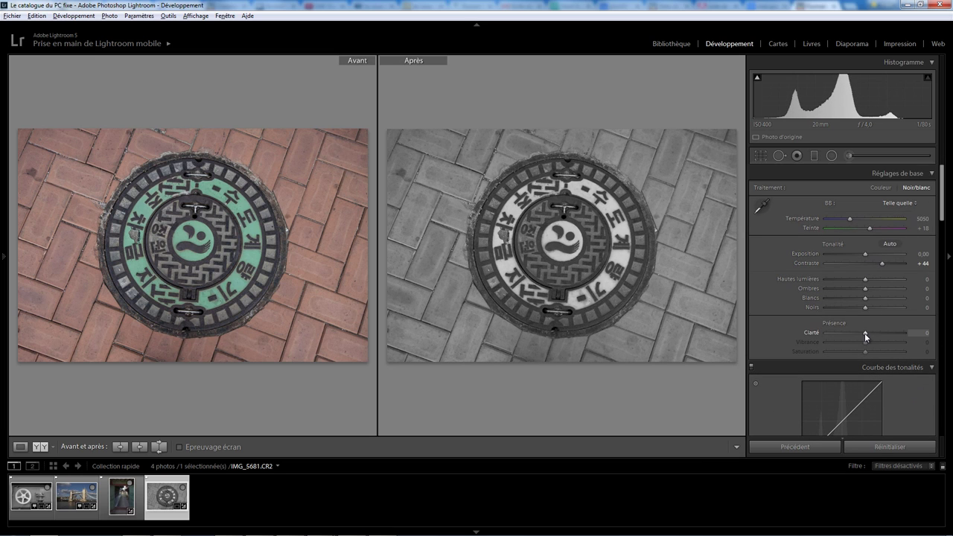
pyautogui.moveTo(865, 333); pyautogui.dragTo(887, 334)
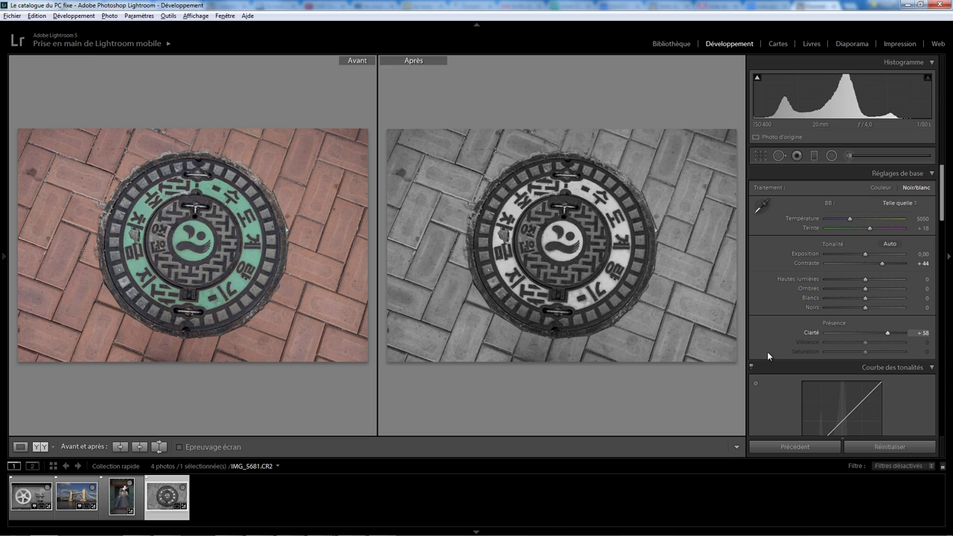
# Step: Darken the corners with a −12 post-crop Vignetage gain in Effets
pyautogui.moveTo(941, 226); pyautogui.dragTo(941, 367)
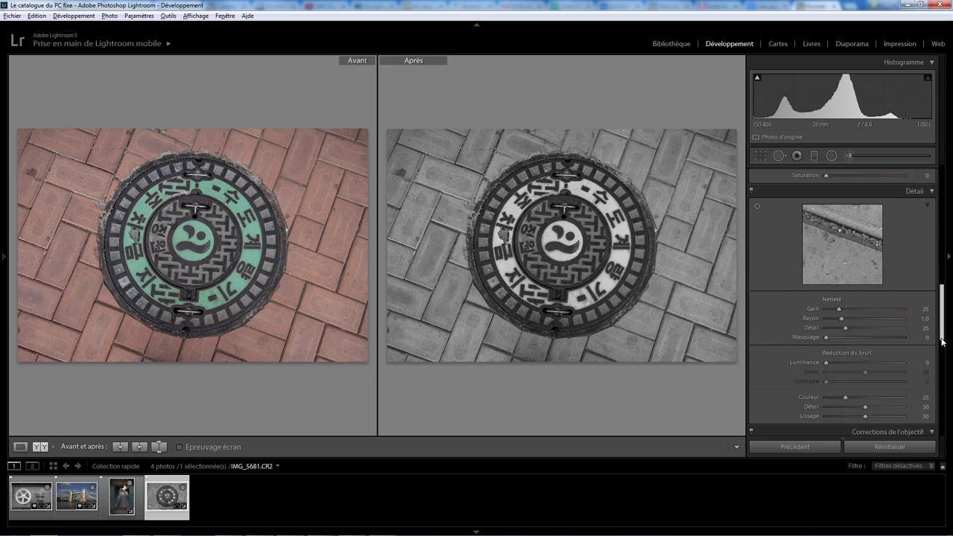
pyautogui.scroll(-5, 864, 354)
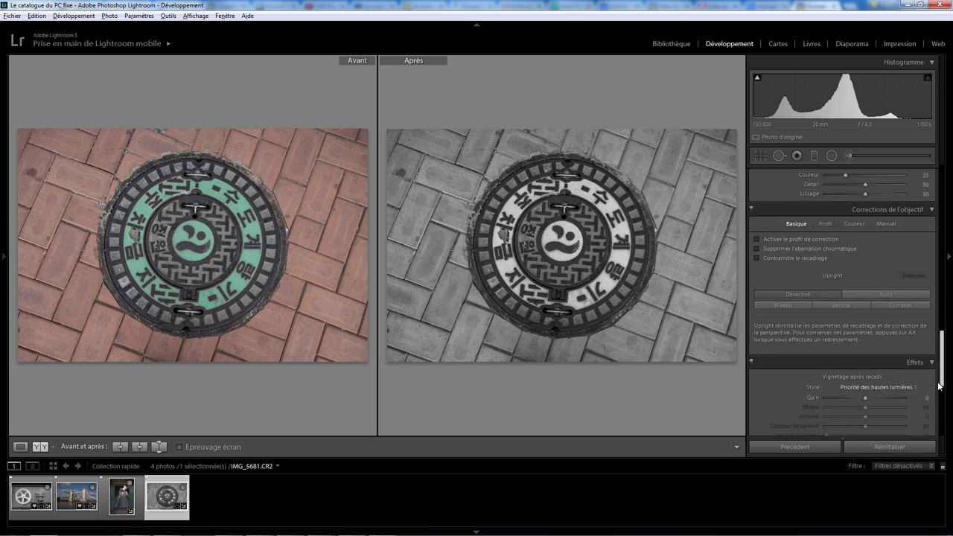
pyautogui.moveTo(865, 351); pyautogui.dragTo(859, 349)
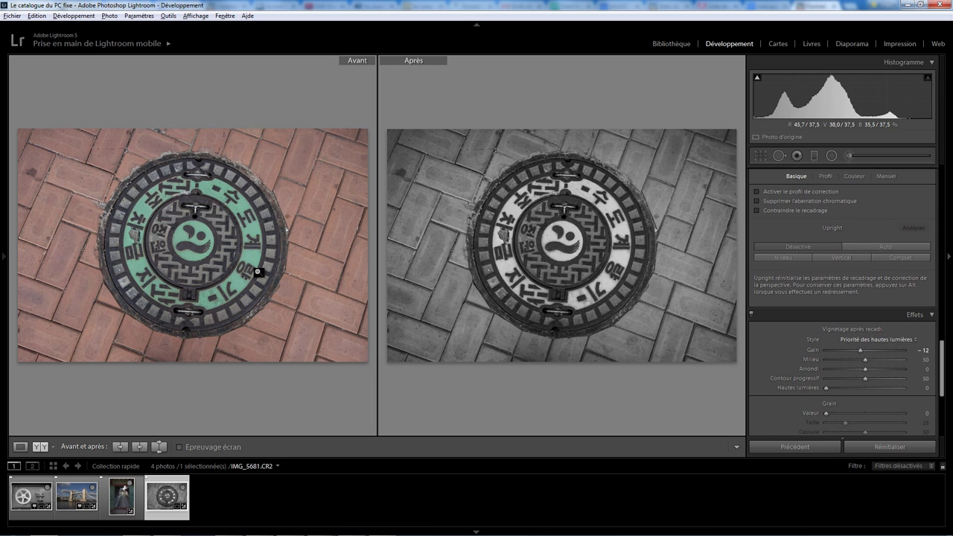
pyautogui.moveTo(944, 367); pyautogui.dragTo(951, 248)
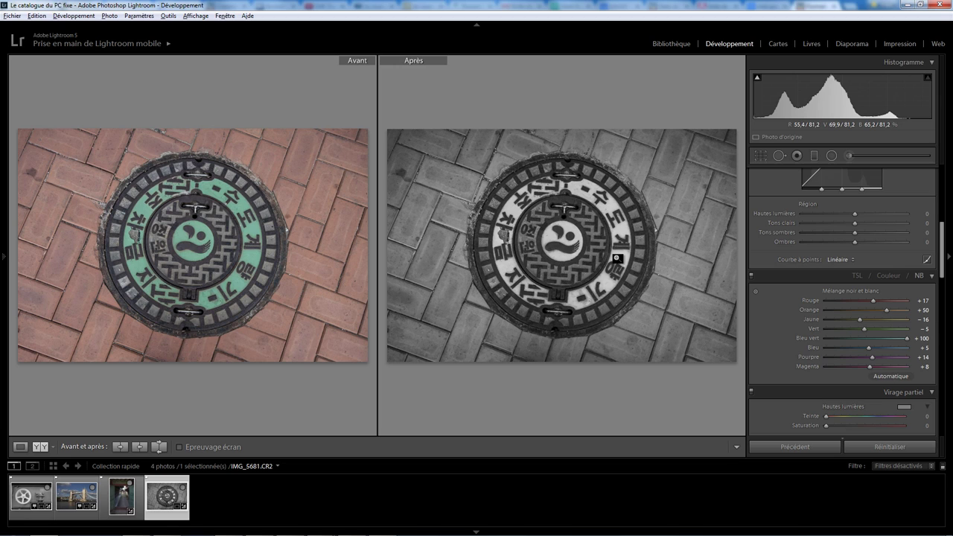
# Step: Darken the teal ring on the photo, then set Bleu vert to +72 and Vert to +48
pyautogui.click(755, 291)
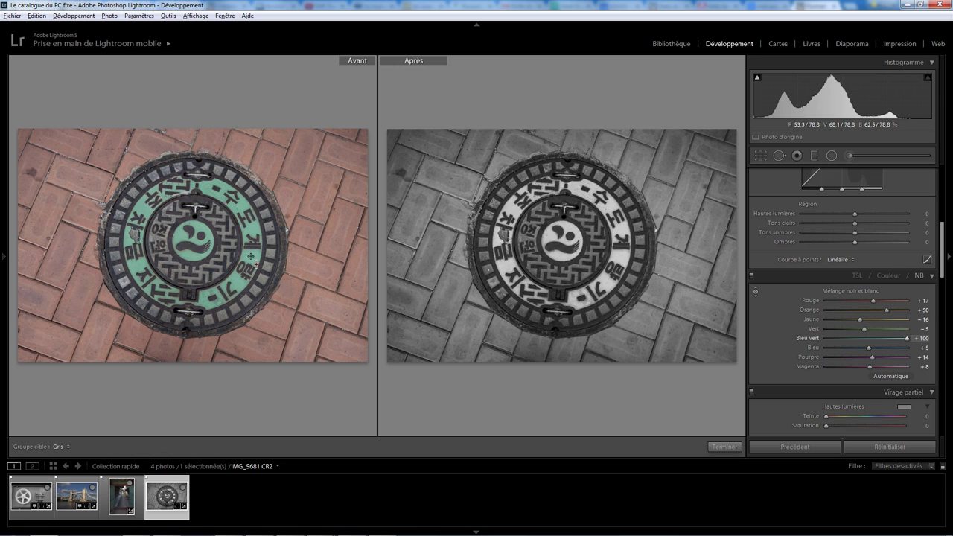
pyautogui.moveTo(255, 274)
pyautogui.mouseDown()
pyautogui.moveTo(259, 345)
pyautogui.moveTo(258, 247)
pyautogui.mouseUp()
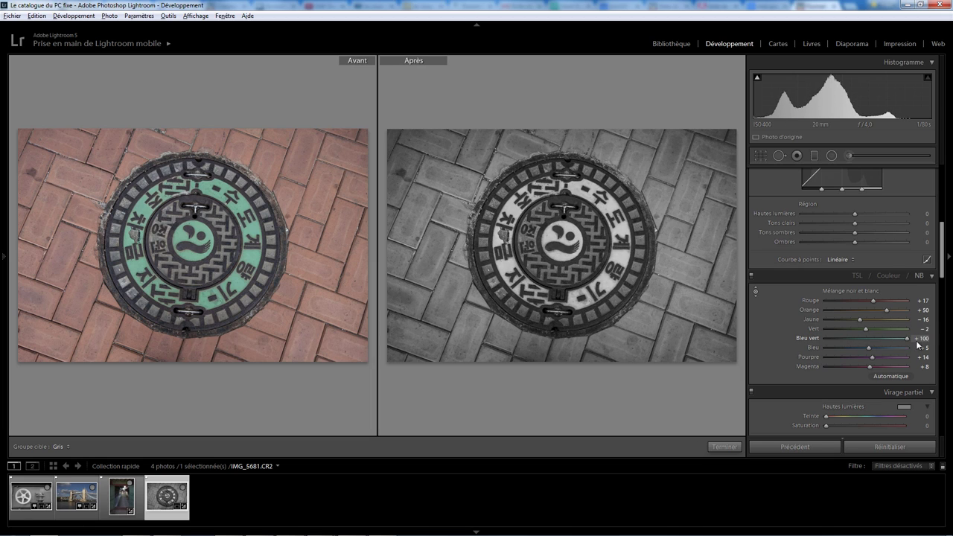
pyautogui.moveTo(863, 338); pyautogui.dragTo(895, 341)
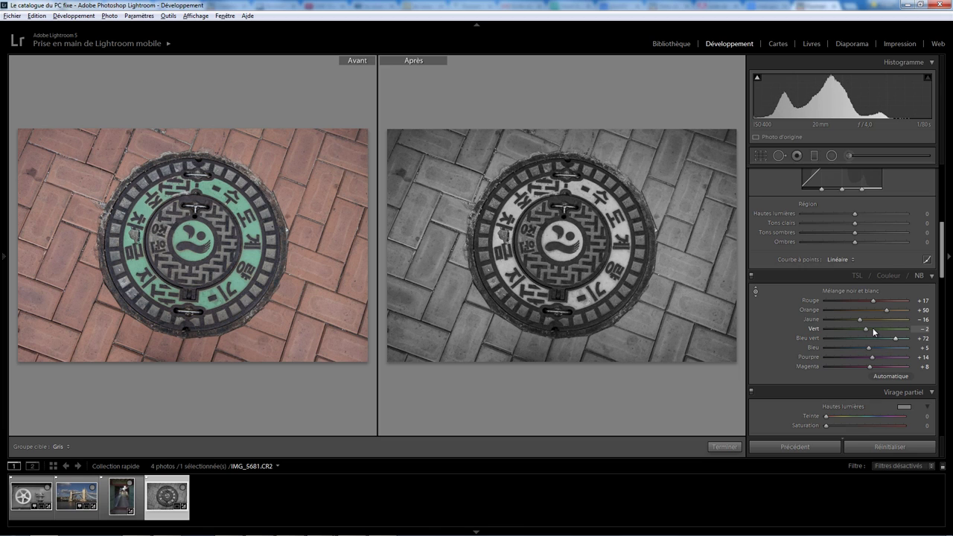
pyautogui.moveTo(825, 335); pyautogui.dragTo(881, 333)
# Step: Reset Mélange noir et blanc, then lift the ring and bricks: Bleu vert +100, Vert +30, Rouge +82
pyautogui.doubleClick(840, 291)
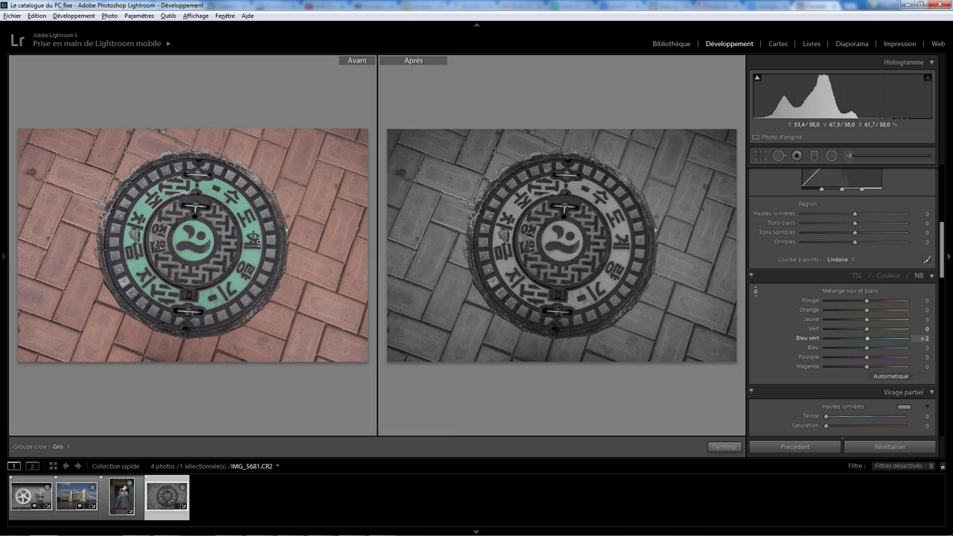
pyautogui.moveTo(254, 237); pyautogui.dragTo(262, 137)
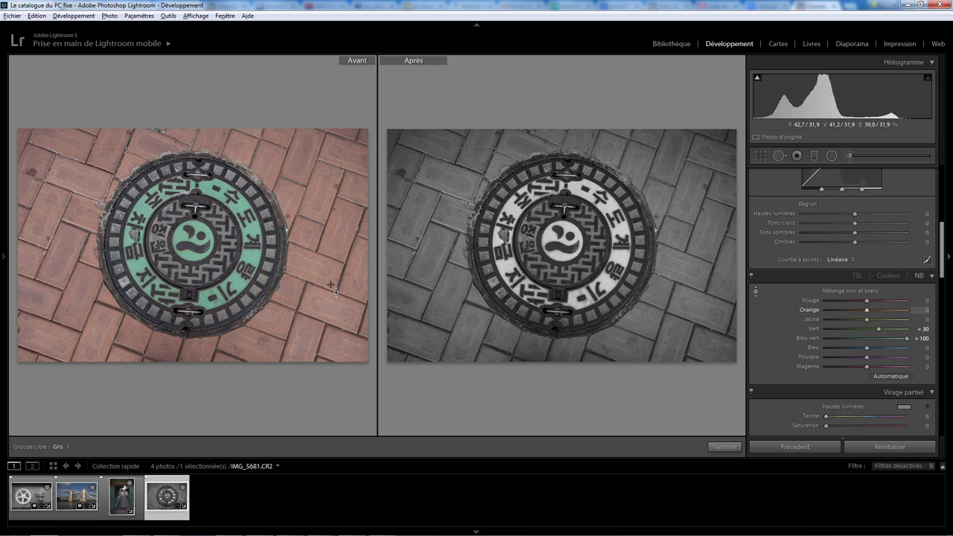
pyautogui.moveTo(331, 284); pyautogui.dragTo(332, 216)
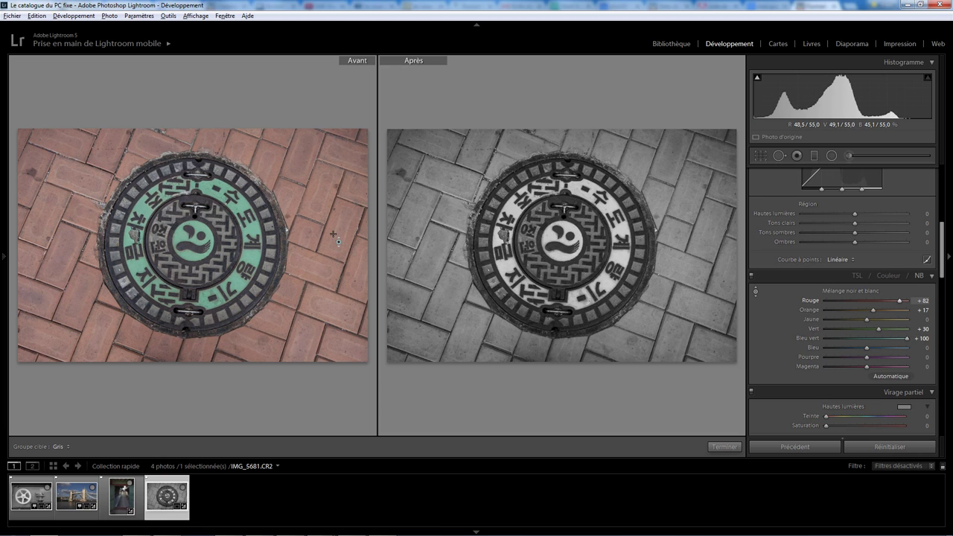